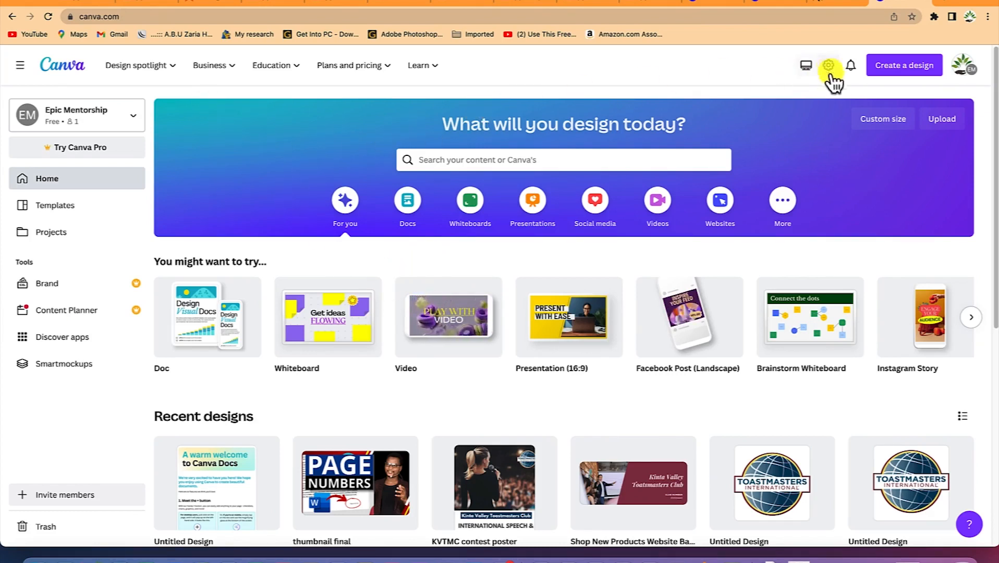
Create a new blank Doc from the Docs category on the Canva home page.
{"action": "left_click", "coordinate": [114, 17]}
{"action": "left_click", "coordinate": [119, 18]}
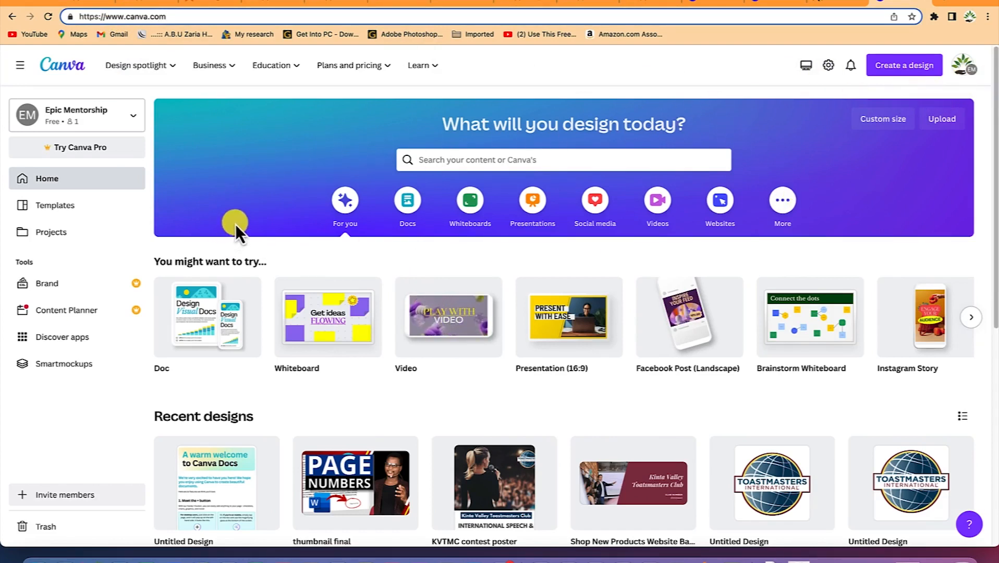
{"action": "left_click", "coordinate": [421, 213]}
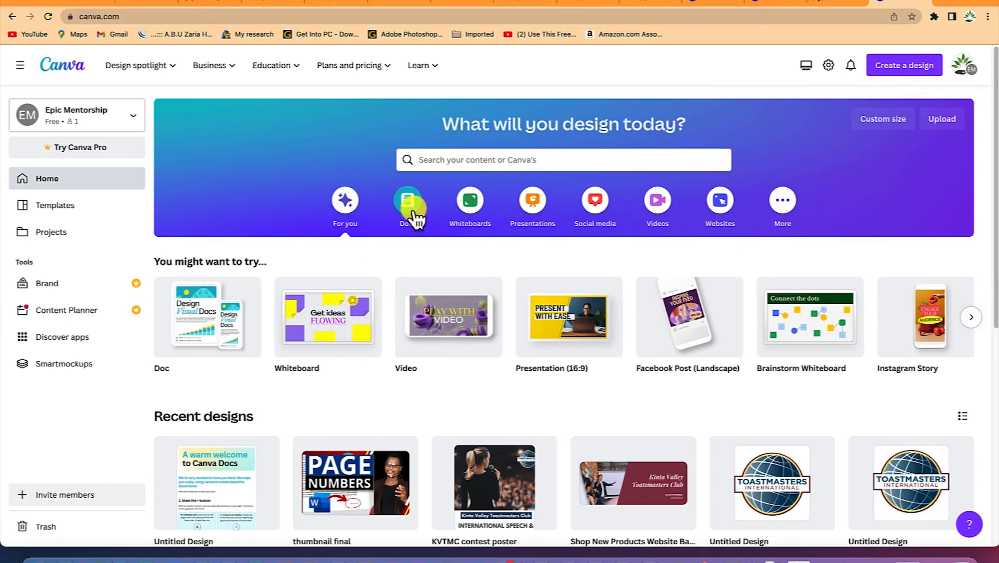
{"action": "left_click", "coordinate": [200, 334]}
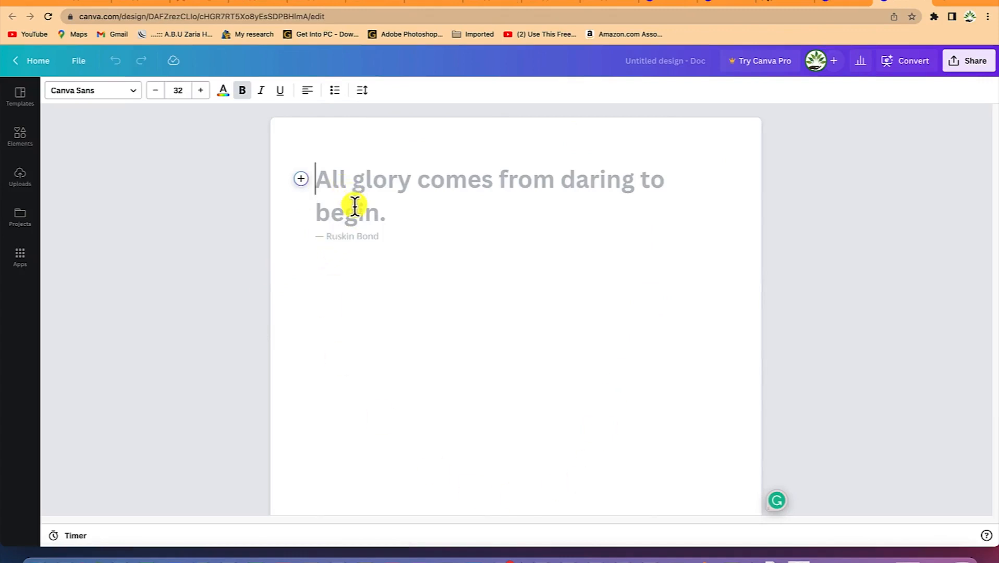
Enter the document title "Learning about Magic Write" and start a new line below it.
{"action": "type", "text": "Le"}
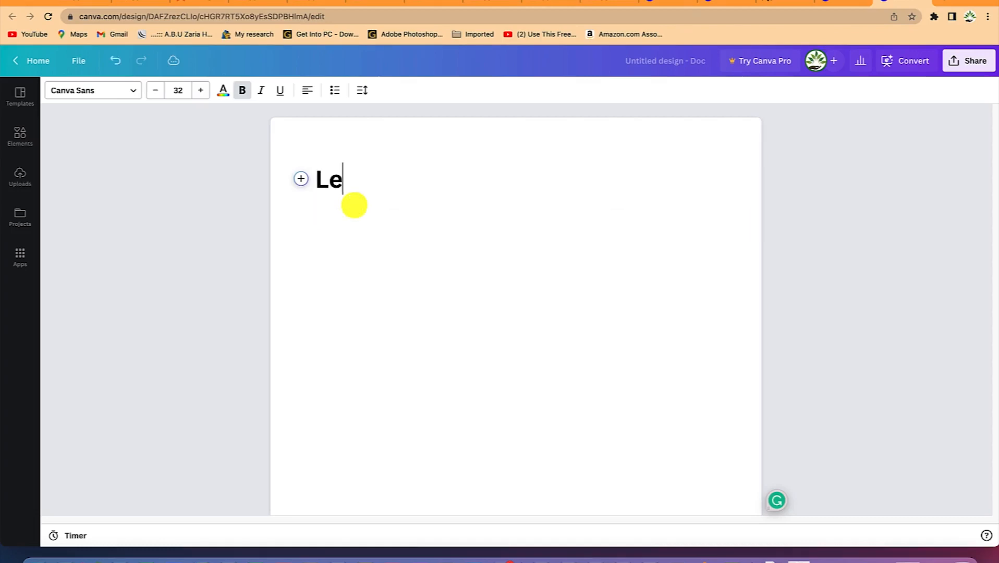
{"action": "type", "text": "arning about Magic Write"}
{"action": "key", "text": "Return"}
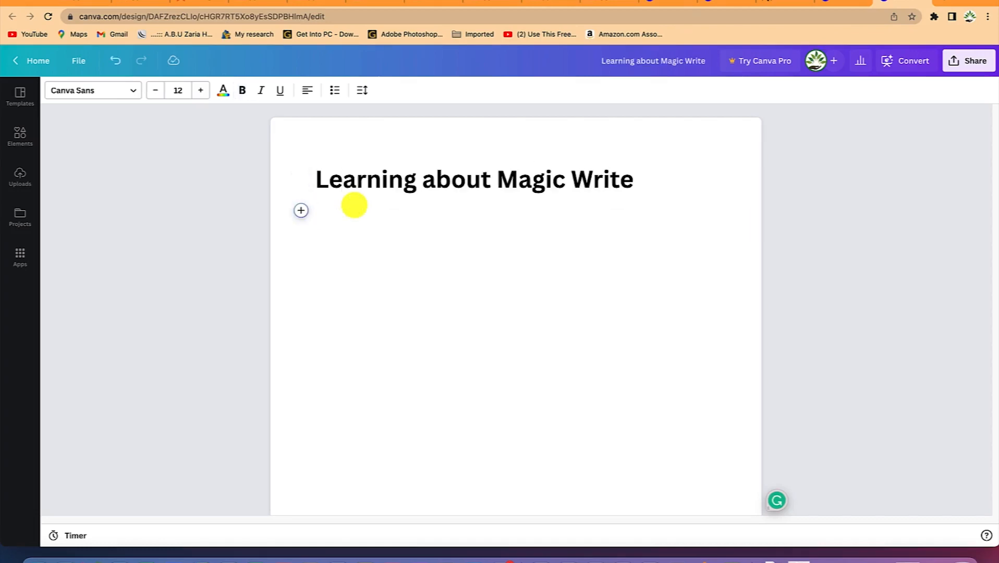
Look through the insertable elements, and generate text below the title using Magic Write with the prompt "Can you write a content on video edting".
{"action": "left_click", "coordinate": [300, 210]}
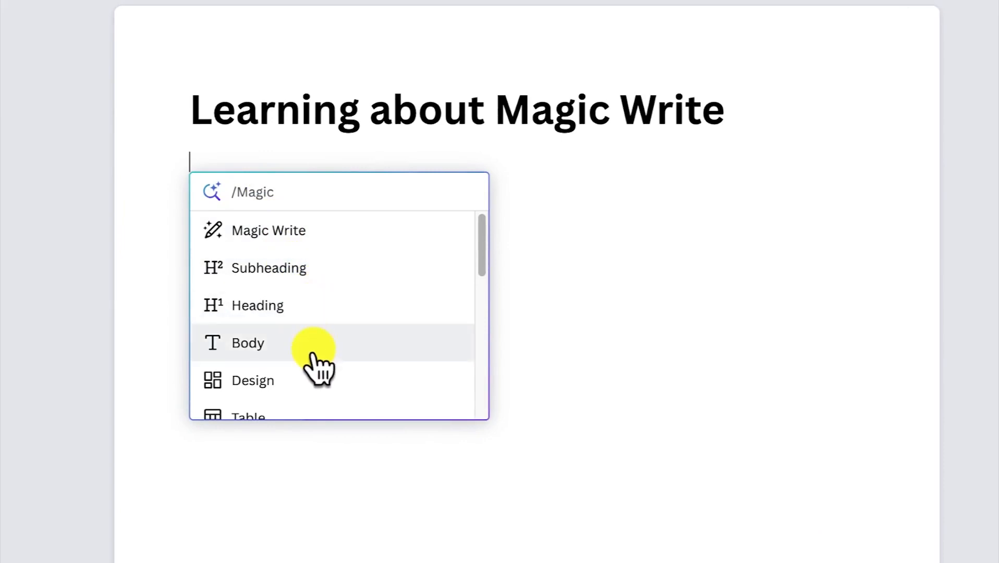
{"action": "left_click_drag", "start_coordinate": [484, 255], "coordinate": [466, 317]}
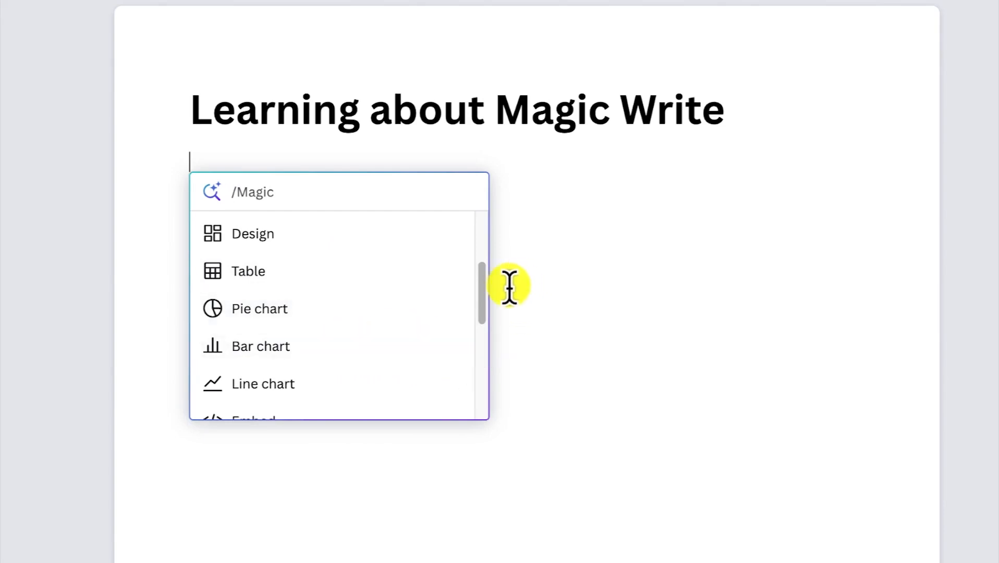
{"action": "left_click_drag", "start_coordinate": [481, 290], "coordinate": [475, 365]}
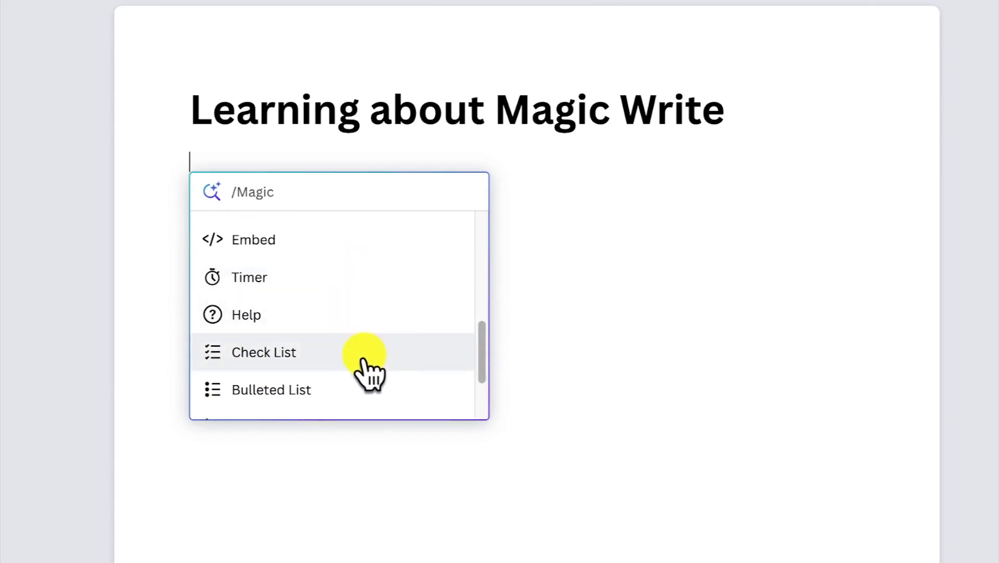
{"action": "left_click_drag", "start_coordinate": [487, 356], "coordinate": [479, 396]}
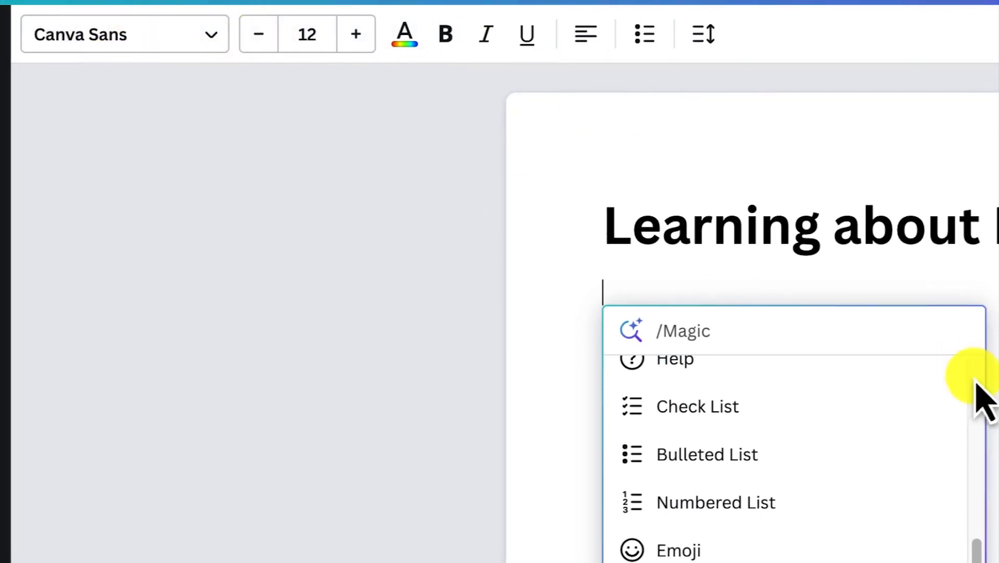
{"action": "scroll", "coordinate": [816, 478], "scroll_direction": "up", "scroll_amount": 5}
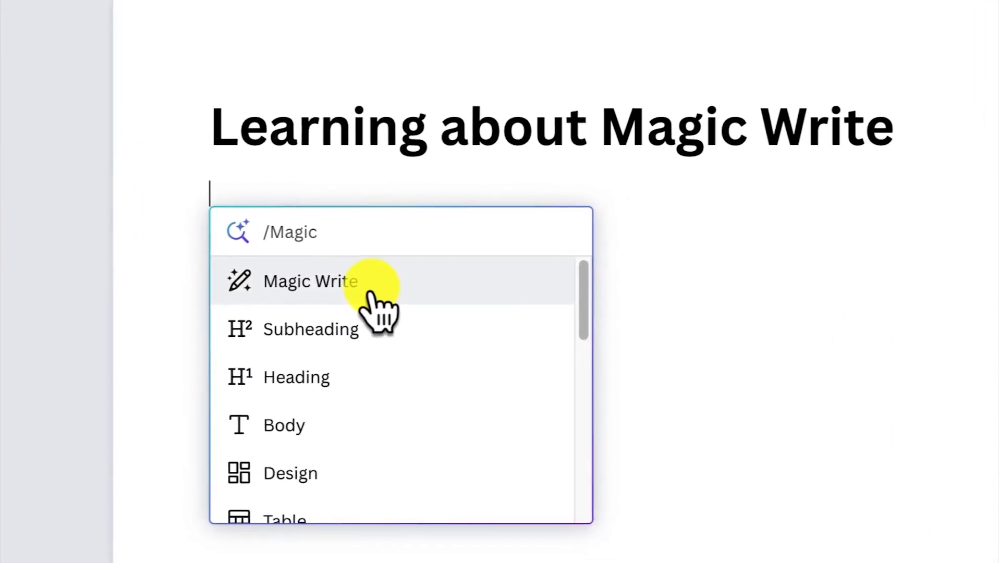
{"action": "left_click", "coordinate": [371, 294]}
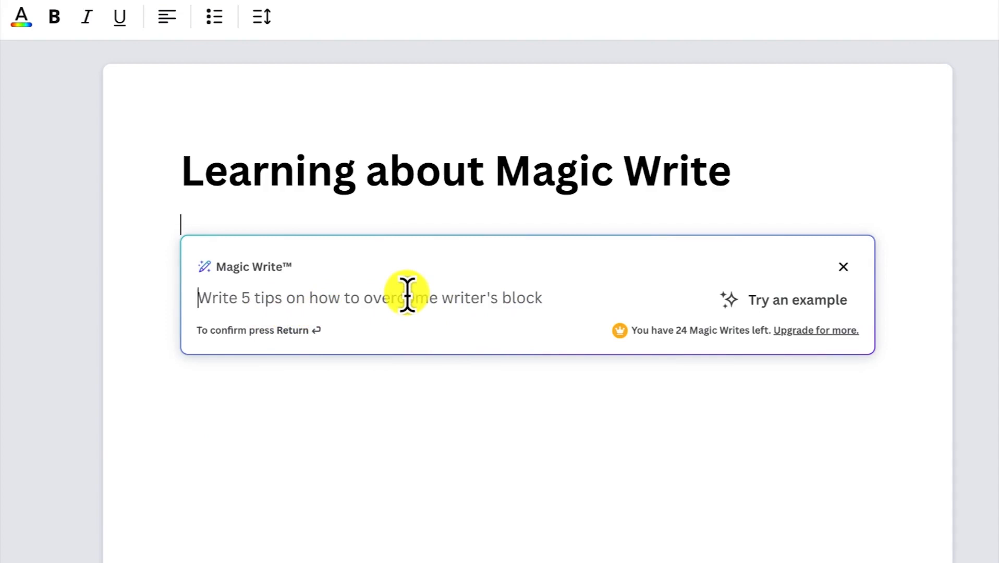
{"action": "type", "text": "content on video edting"}
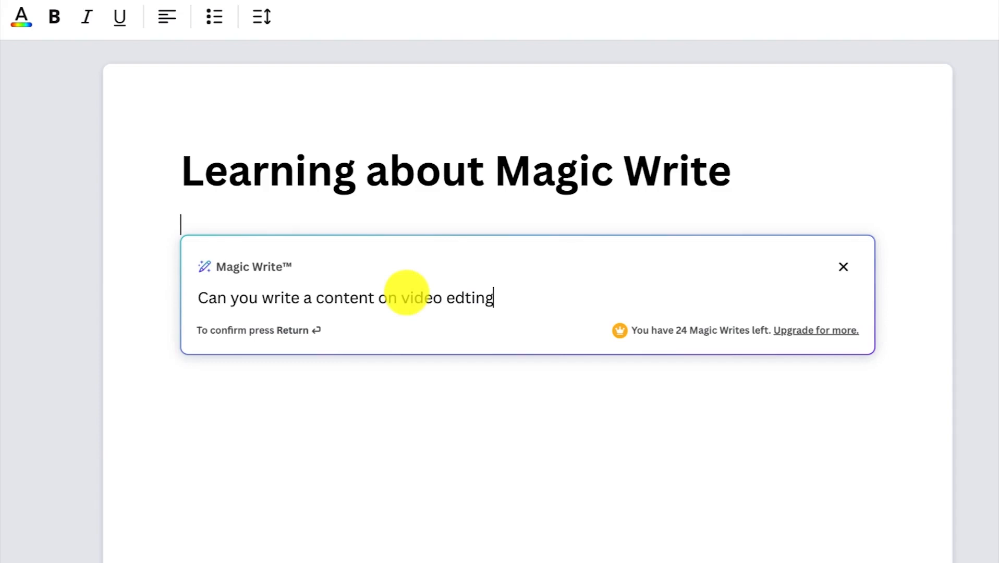
{"action": "key", "text": "Return"}
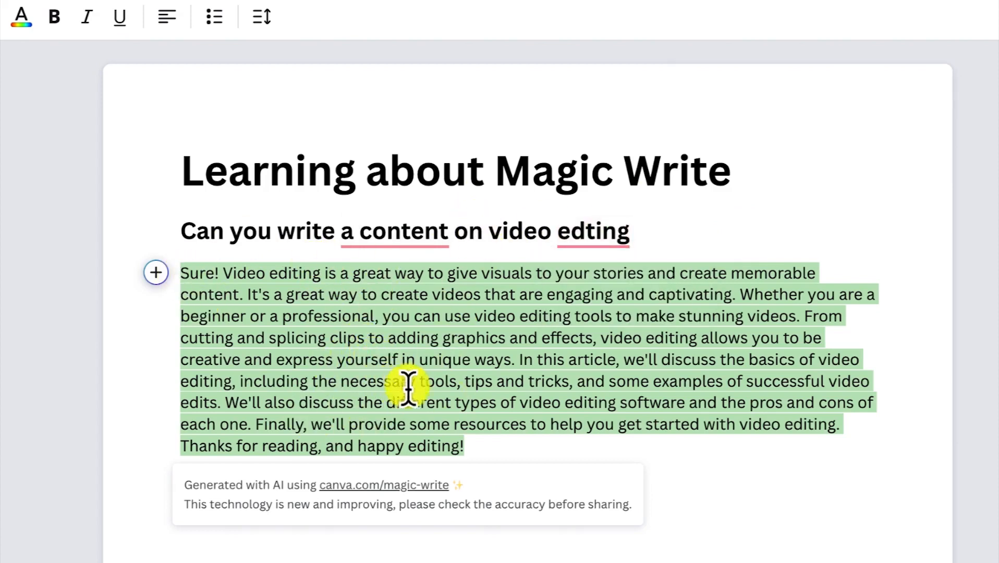
Add a new line after the video editing paragraph and generate text there using Magic Write with the prompt "Write about sustainability".
{"action": "left_click", "coordinate": [457, 461]}
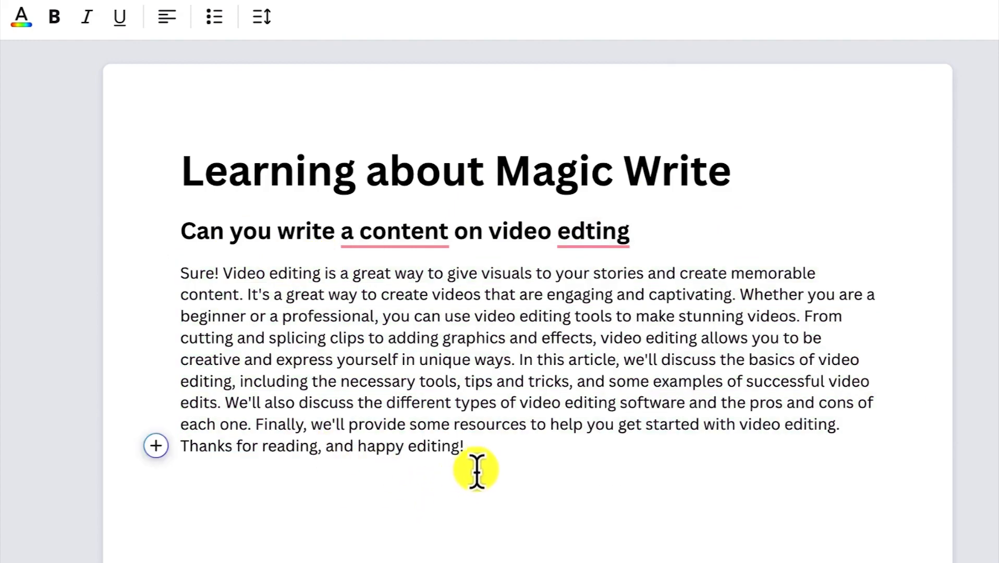
{"action": "key", "text": "Return"}
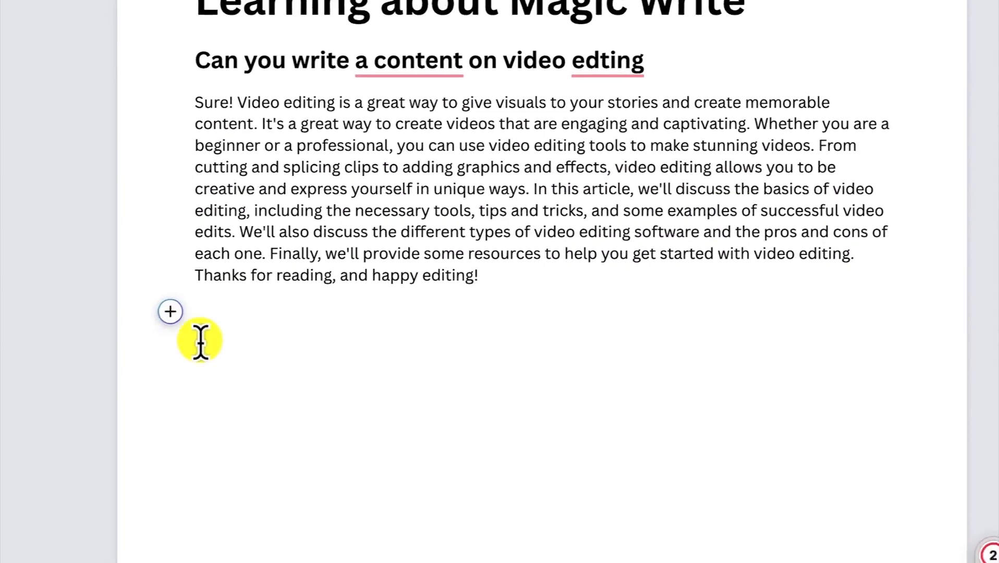
{"action": "left_click", "coordinate": [169, 309]}
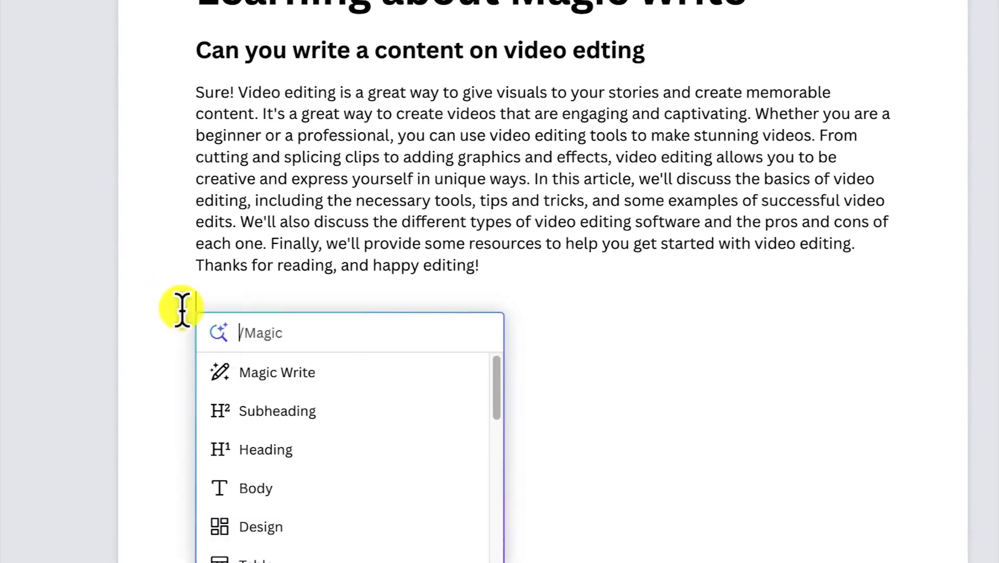
{"action": "left_click", "coordinate": [279, 373]}
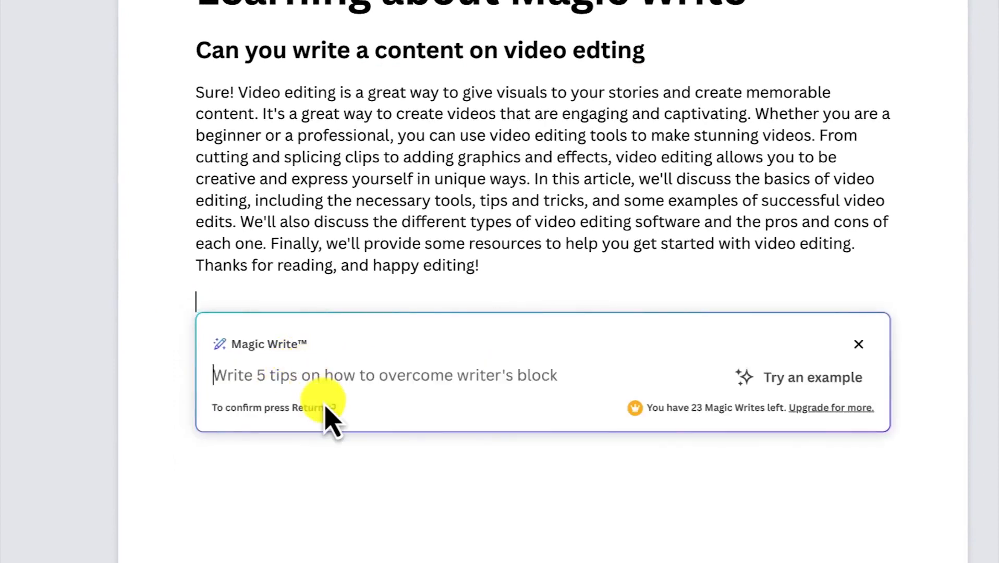
{"action": "type", "text": "Write about sus"}
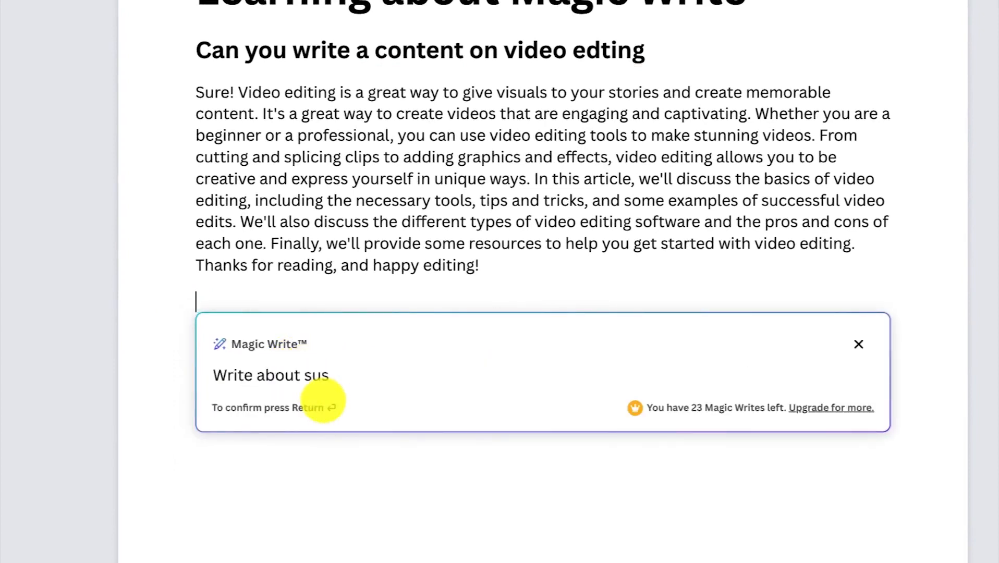
{"action": "type", "text": "tainability"}
{"action": "key", "text": "Return"}
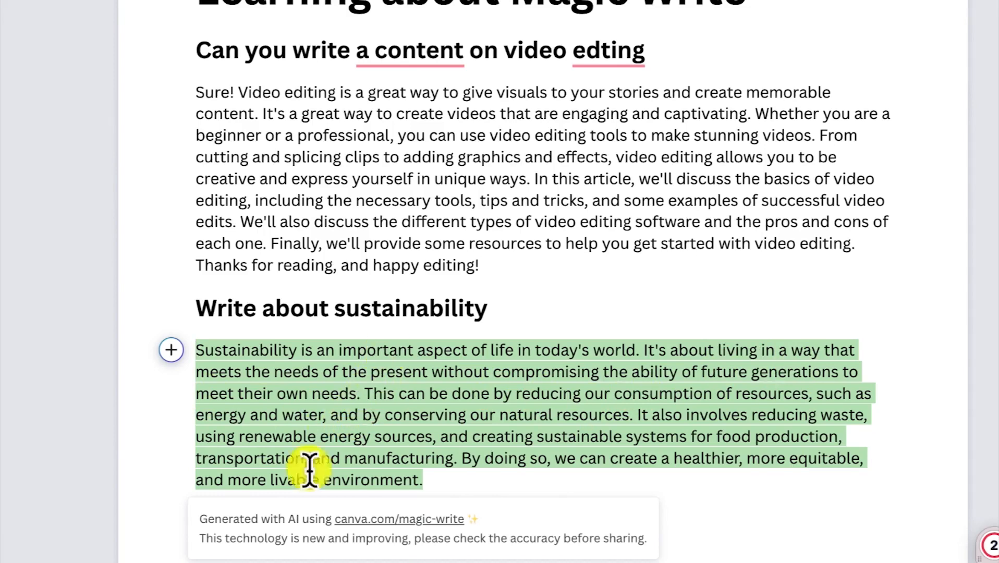
Generate another section below the sustainability paragraph using Magic Write with the prompt "Write about air pollution".
{"action": "left_click", "coordinate": [432, 480]}
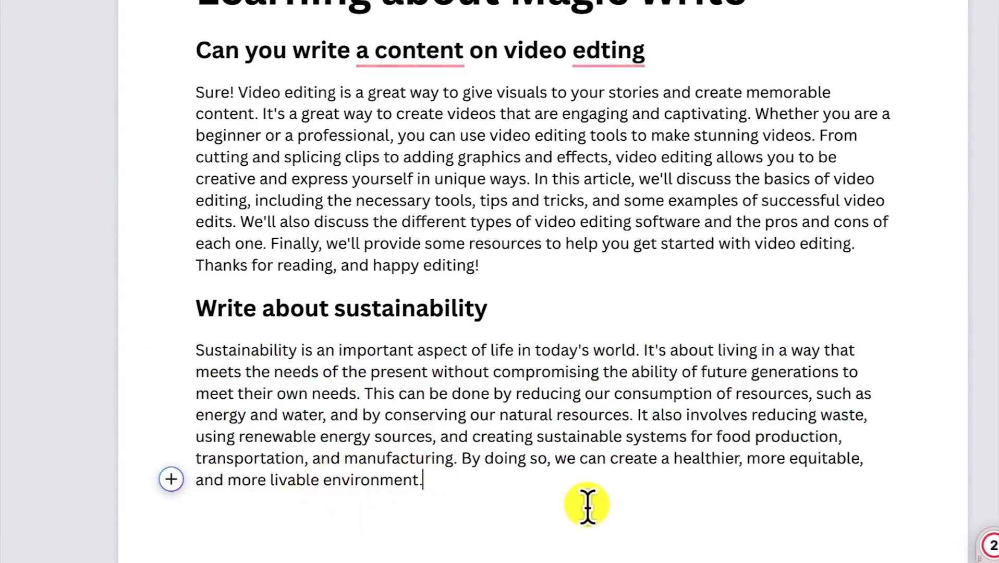
{"action": "key", "text": "Return"}
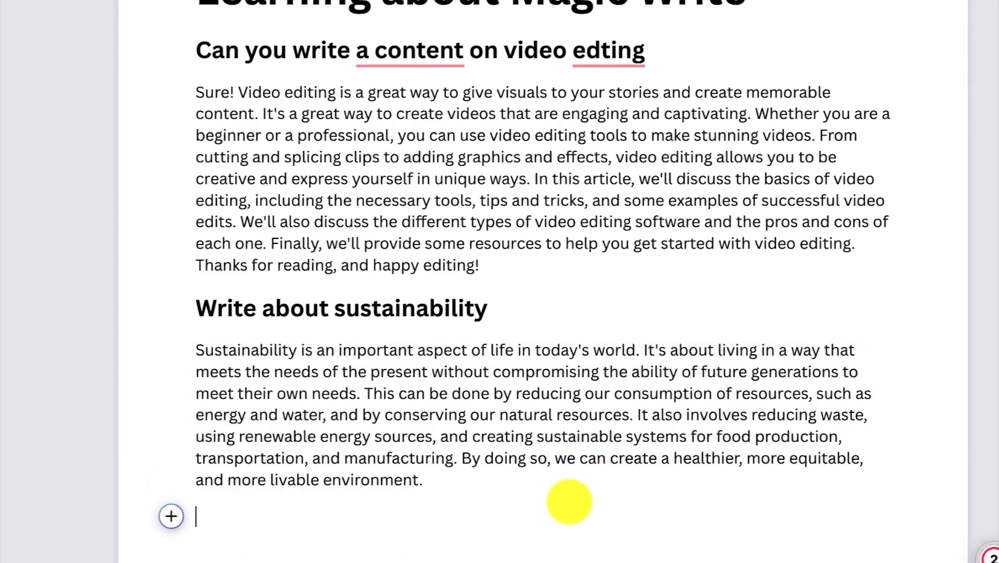
{"action": "key", "text": "Return"}
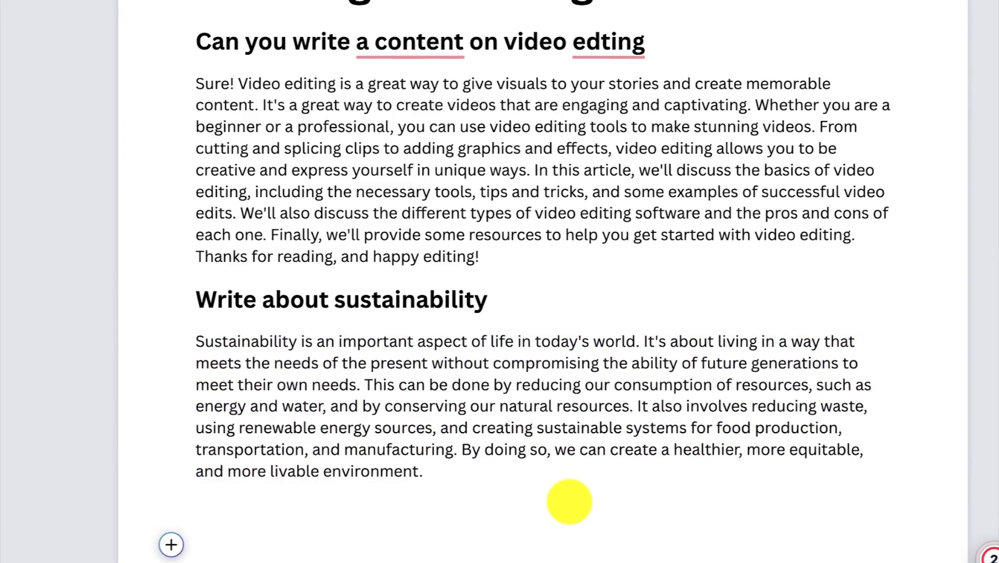
{"action": "left_click", "coordinate": [172, 545]}
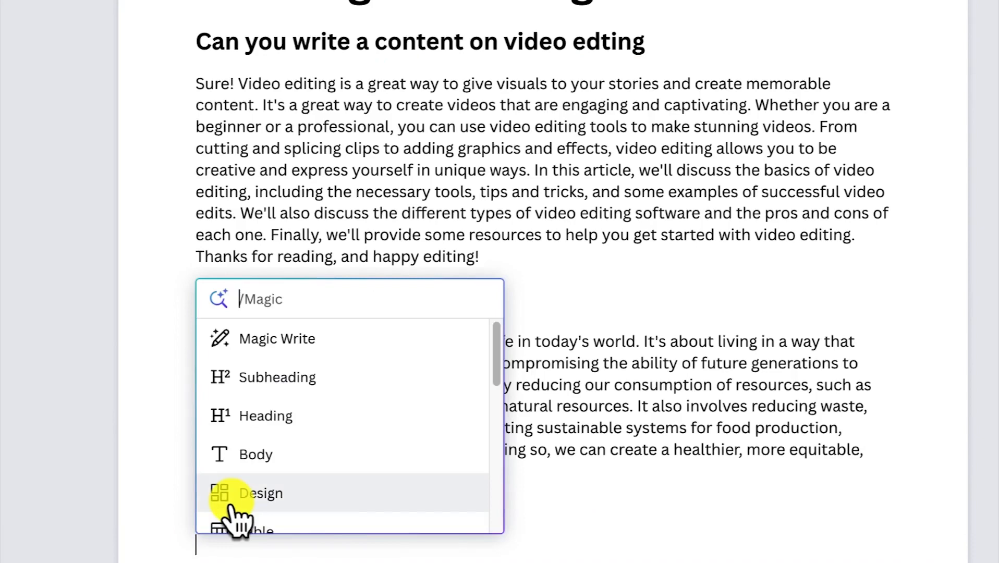
{"action": "key", "text": "Escape"}
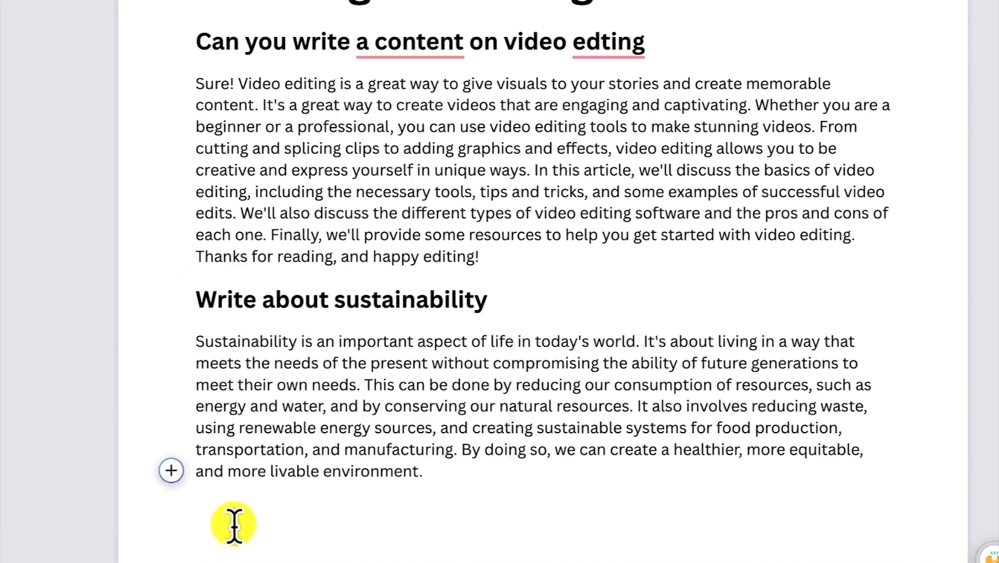
{"action": "left_click", "coordinate": [171, 508]}
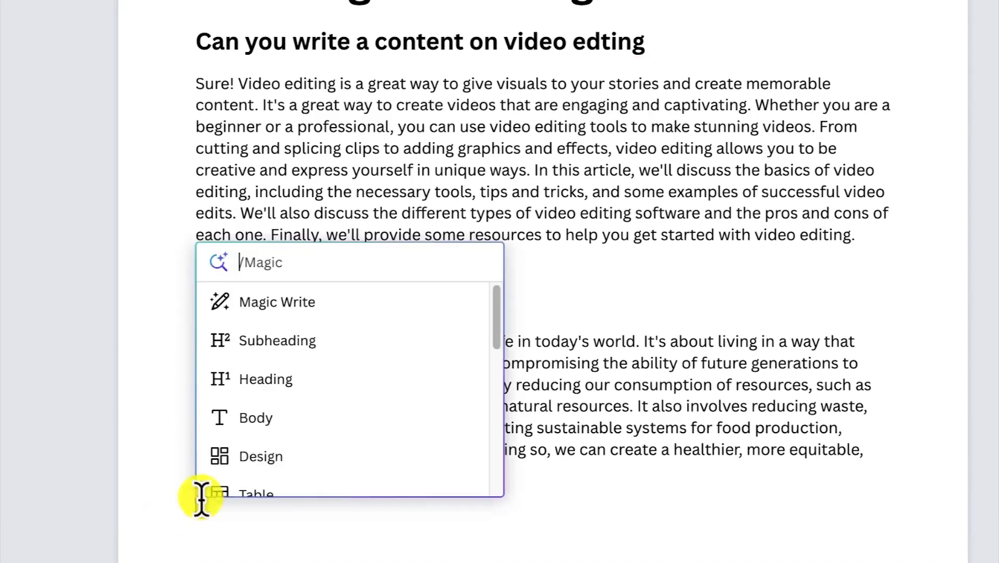
{"action": "left_click", "coordinate": [286, 313]}
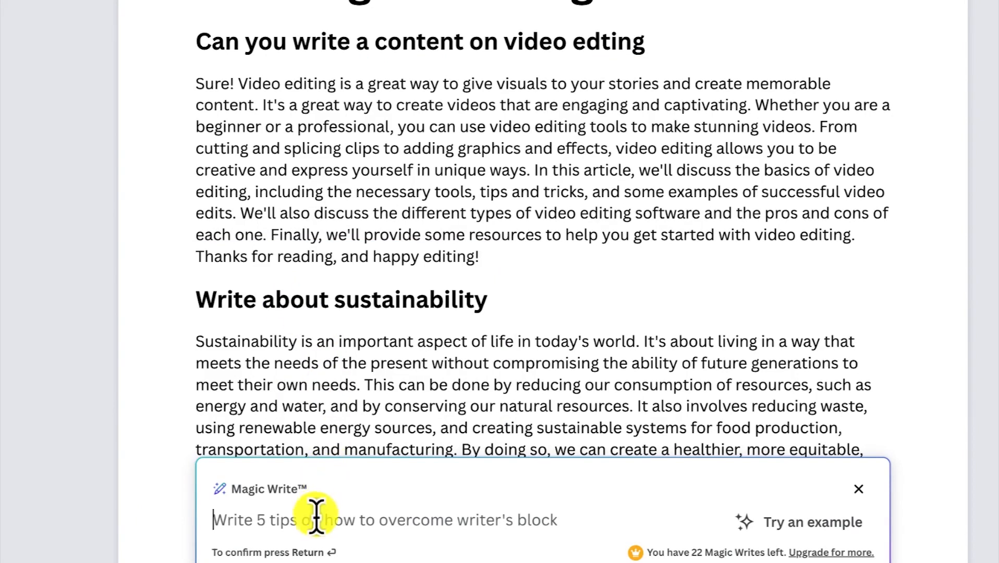
{"action": "type", "text": "Write about air pollution"}
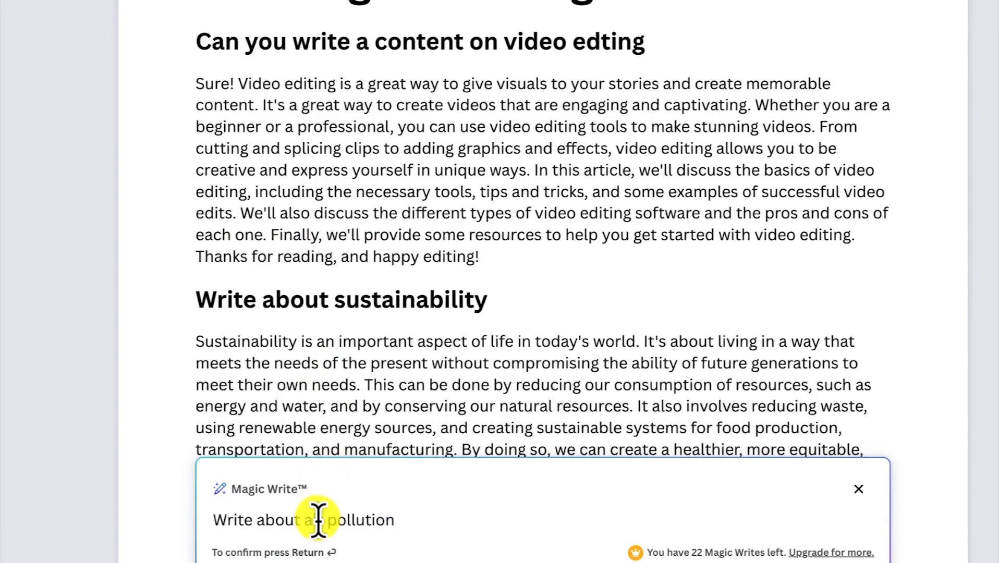
{"action": "key", "text": "Return"}
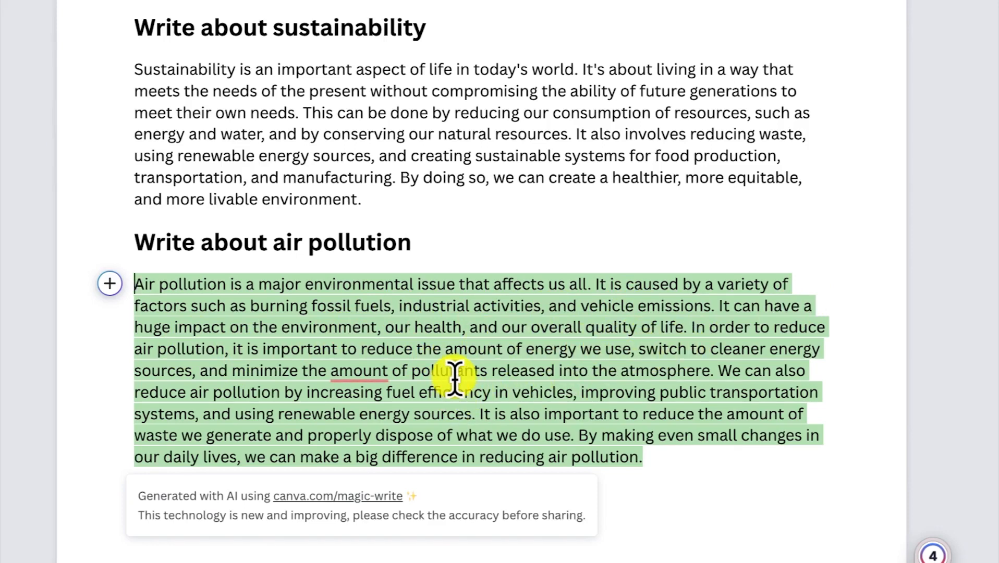
Review the generated sections on video editing, sustainability and air pollution throughout the document.
{"action": "scroll", "coordinate": [490, 374], "scroll_direction": "up", "scroll_amount": 5}
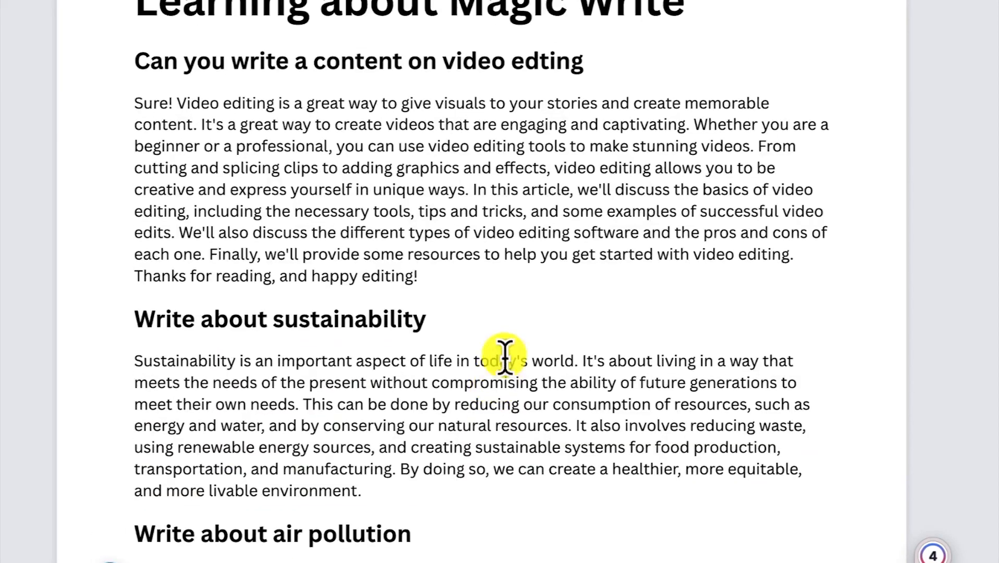
{"action": "scroll", "coordinate": [471, 288], "scroll_direction": "down", "scroll_amount": 3}
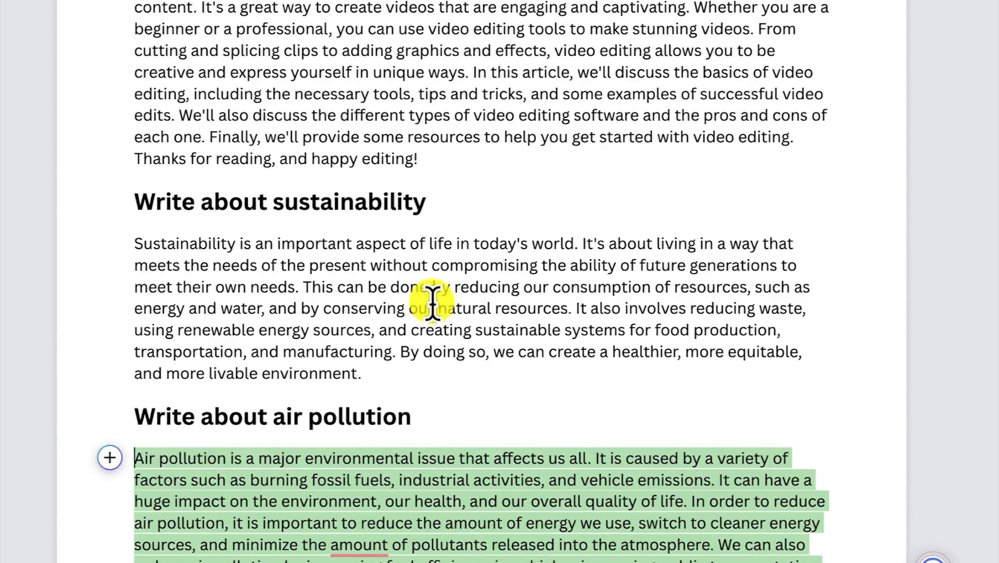
{"action": "scroll", "coordinate": [432, 301], "scroll_direction": "up", "scroll_amount": 1}
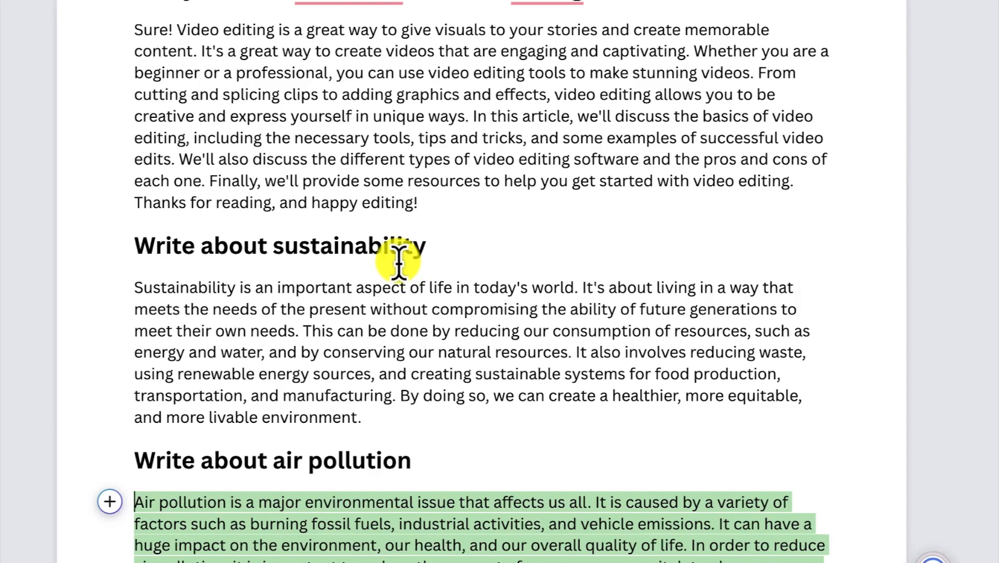
{"action": "scroll", "coordinate": [397, 345], "scroll_direction": "down", "scroll_amount": 4}
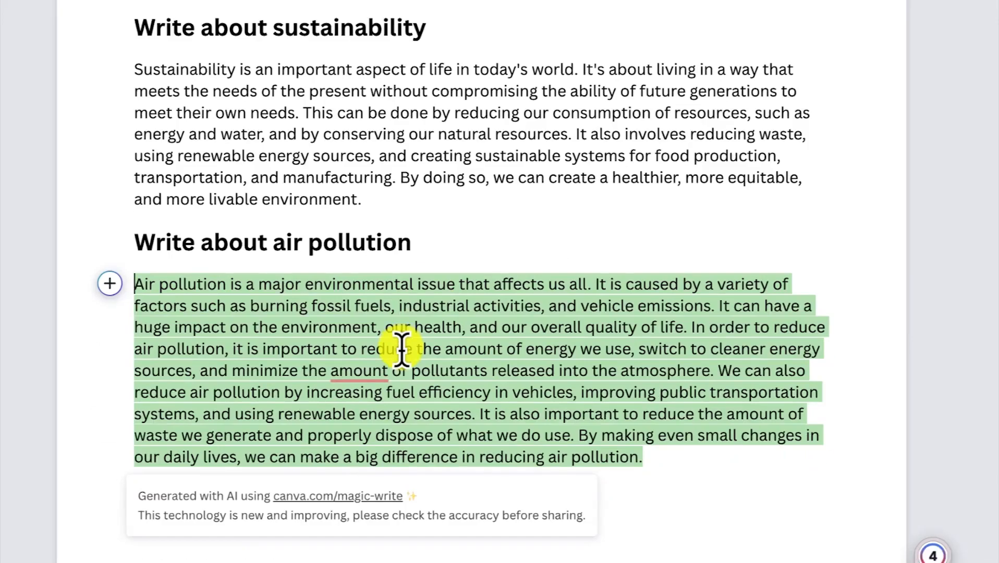
{"action": "scroll", "coordinate": [402, 348], "scroll_direction": "up", "scroll_amount": 5}
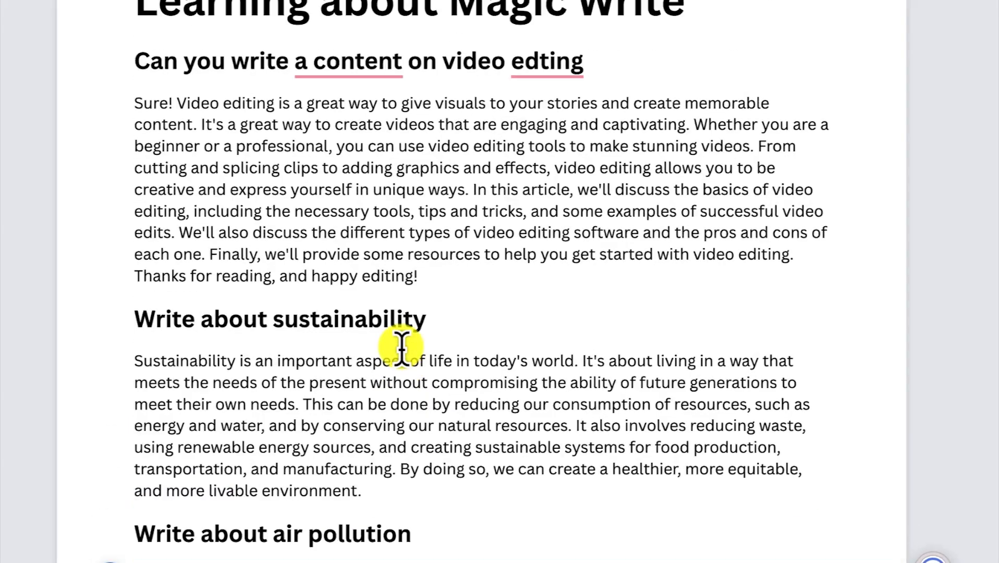
{"action": "scroll", "coordinate": [400, 349], "scroll_direction": "down", "scroll_amount": 2}
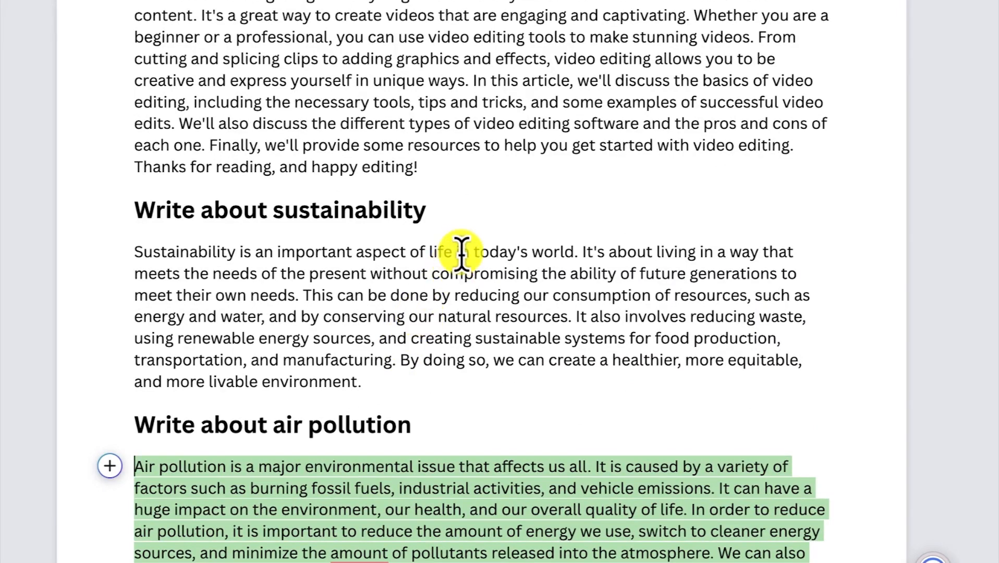
{"action": "scroll", "coordinate": [448, 260], "scroll_direction": "up", "scroll_amount": 1}
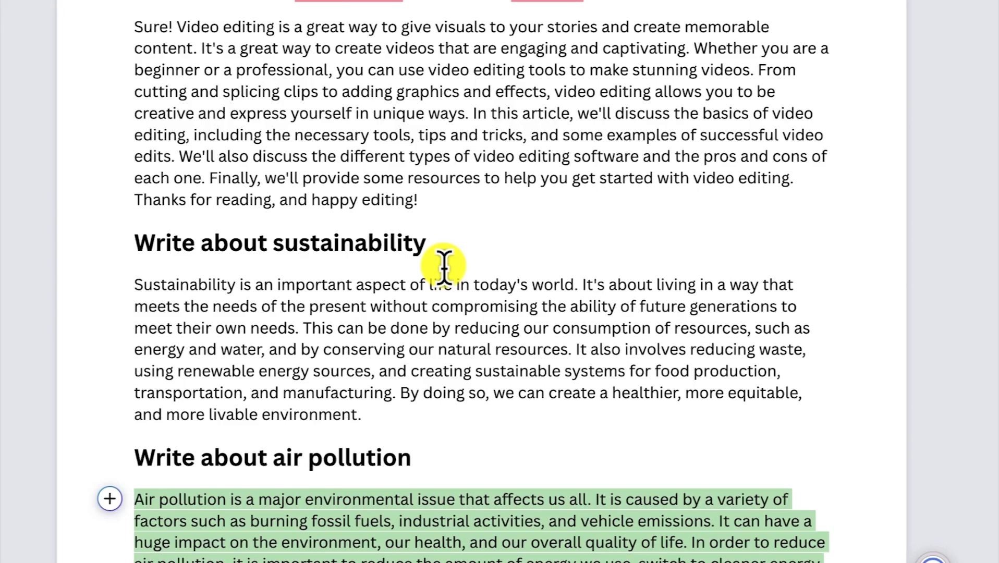